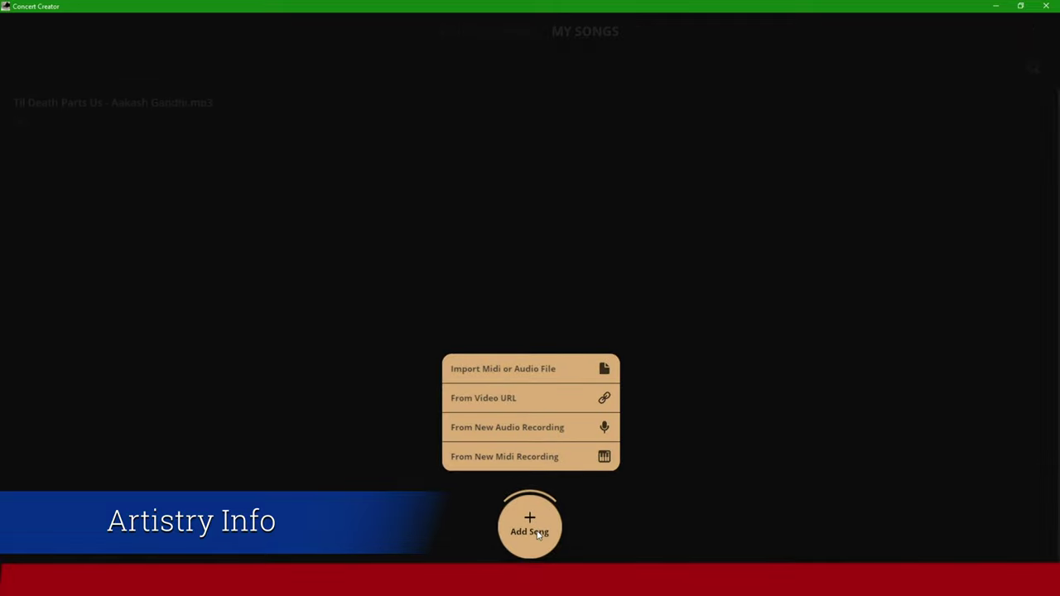
Import Sao_Meo.mp3 from the Desktop as audio and create a piano performance from it.
left_click(605, 370)
left_click(553, 263)
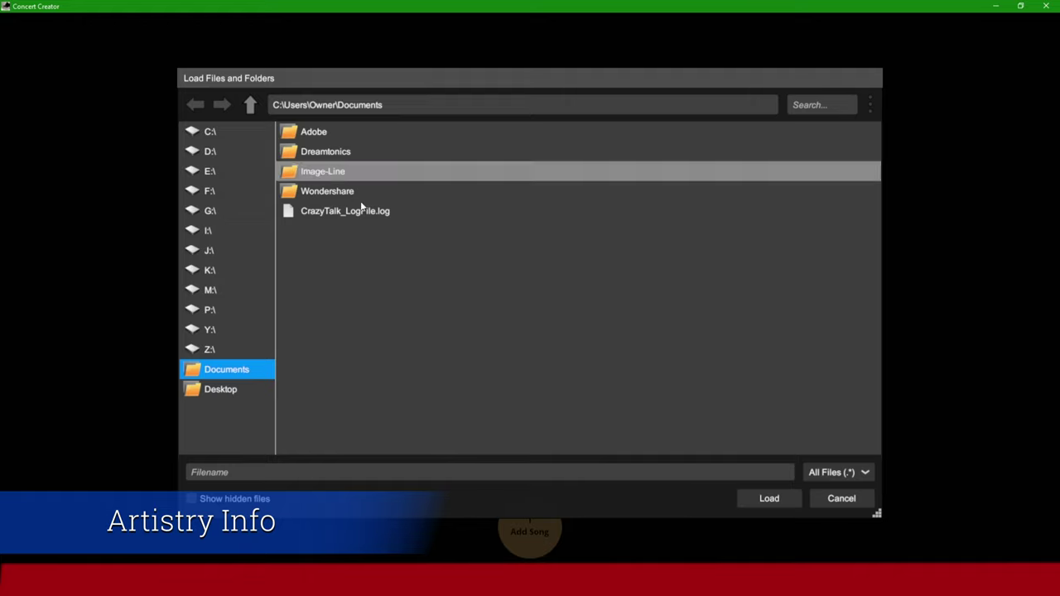
left_click(220, 389)
scroll(414, 340, "down", 5)
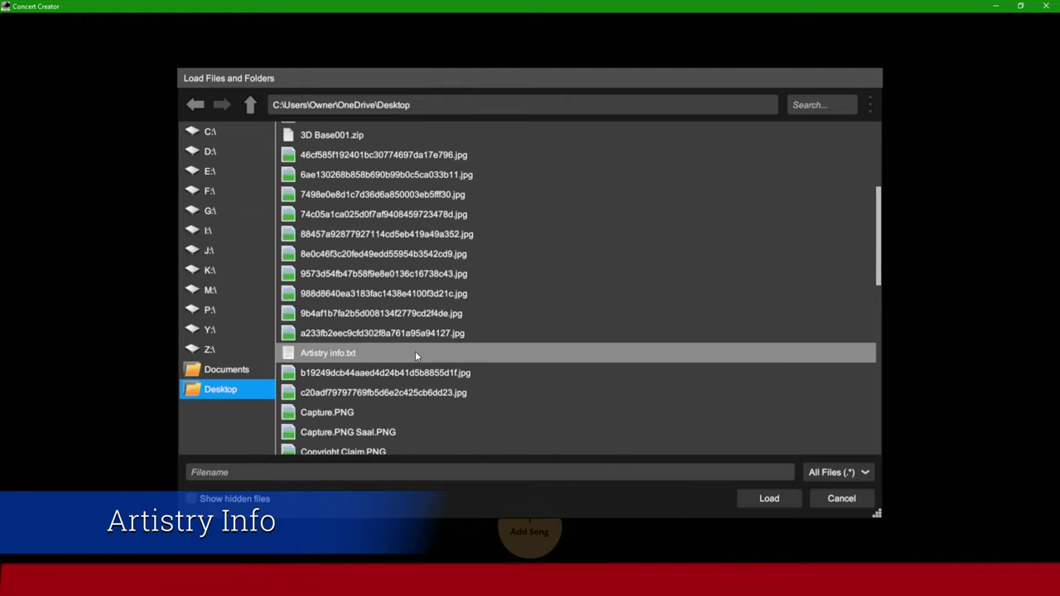
scroll(414, 351, "down", 5)
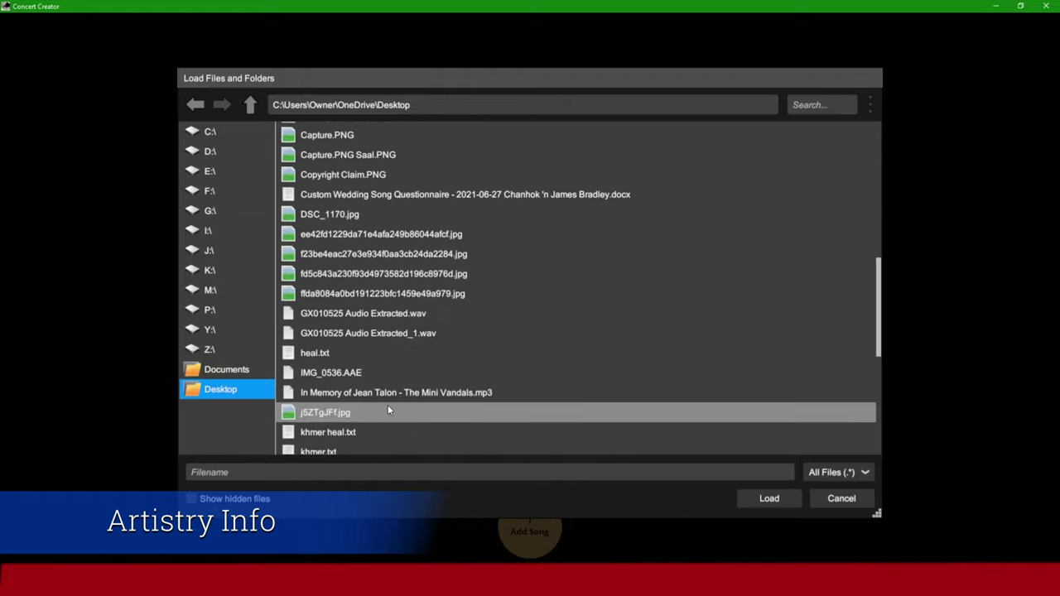
scroll(385, 414, "down", 3)
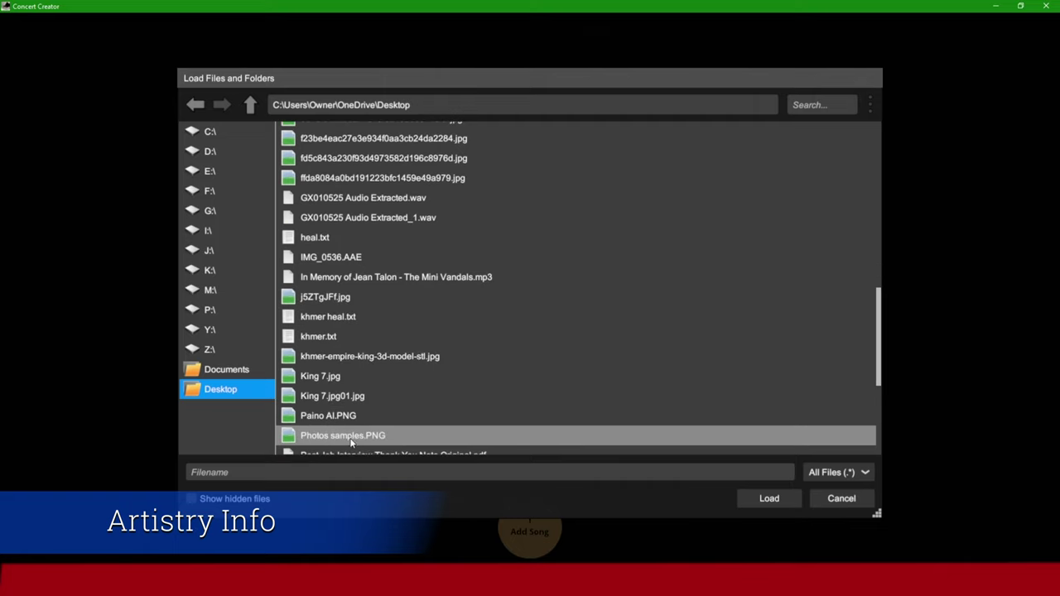
scroll(351, 443, "down", 5)
left_click(344, 366)
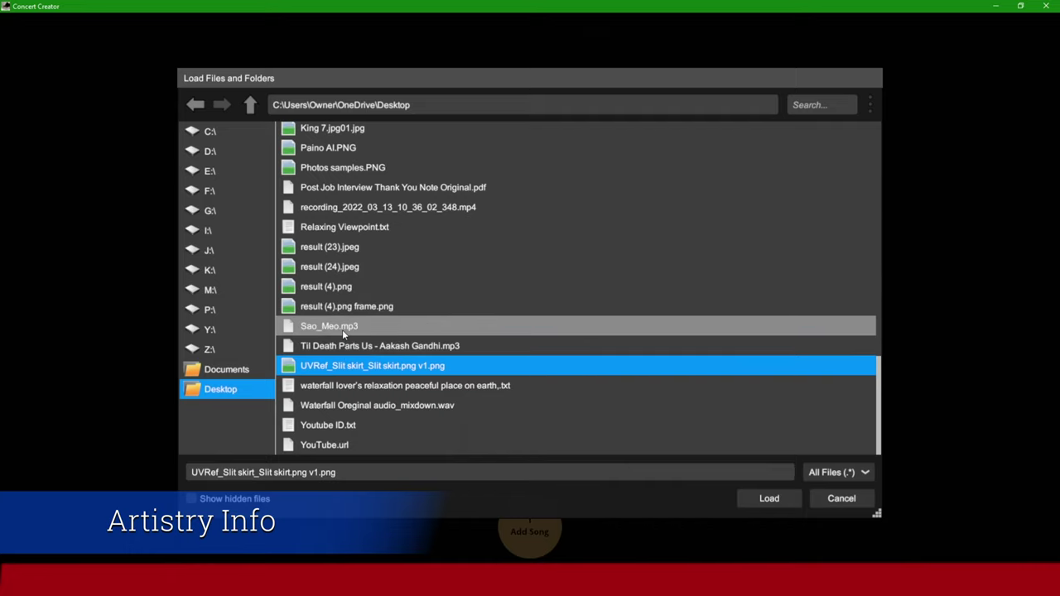
left_click(342, 328)
left_click(770, 500)
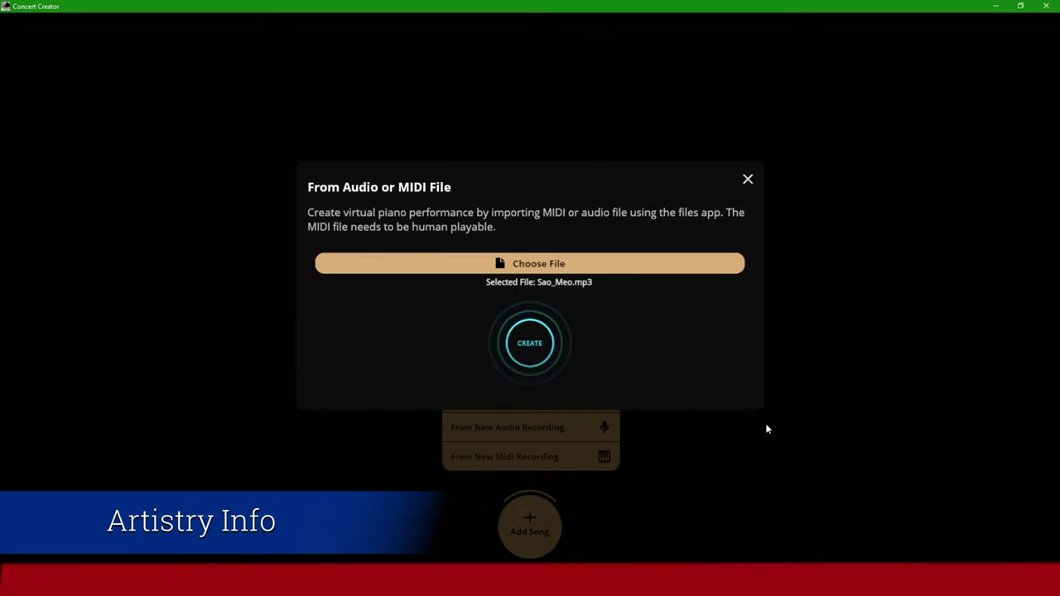
left_click(532, 352)
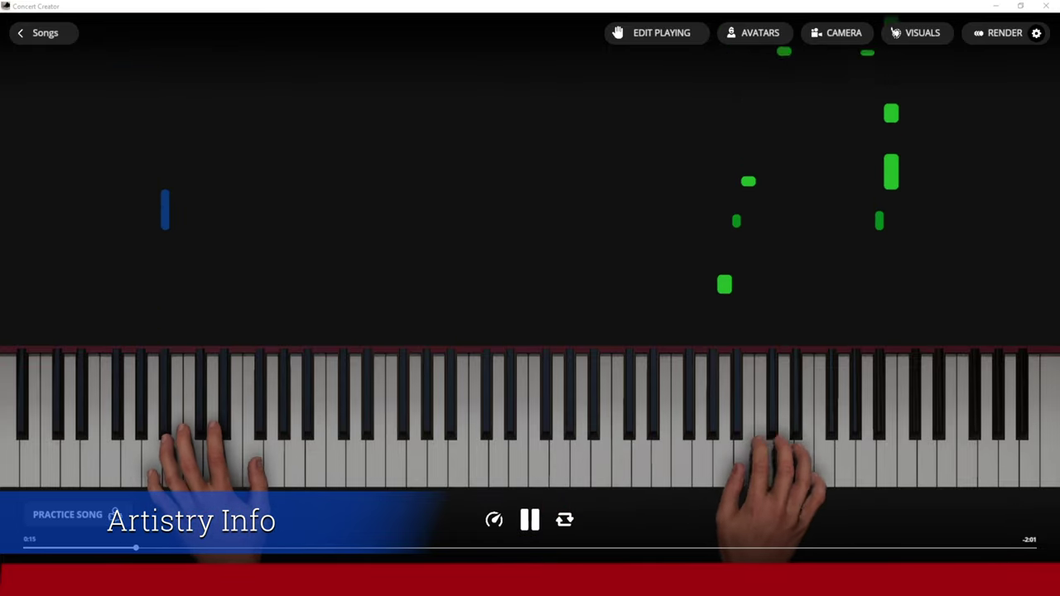
Raise the speaker volume twice during playback and bring the player controls back.
key("XF86AudioRaiseVolume")
key("XF86AudioRaiseVolume")
key("XF86AudioRaiseVolume")
key("XF86AudioRaiseVolume")
key("XF86AudioRaiseVolume")
key("XF86AudioRaiseVolume")
key("XF86AudioRaiseVolume")
key("XF86AudioRaiseVolume")
key("XF86AudioRaiseVolume")
key("XF86AudioRaiseVolume")
key("XF86AudioRaiseVolume")
key("XF86AudioRaiseVolume")
key("XF86AudioRaiseVolume")
key("XF86AudioRaiseVolume")
key("XF86AudioRaiseVolume")
key("XF86AudioRaiseVolume")
key("XF86AudioRaiseVolume")
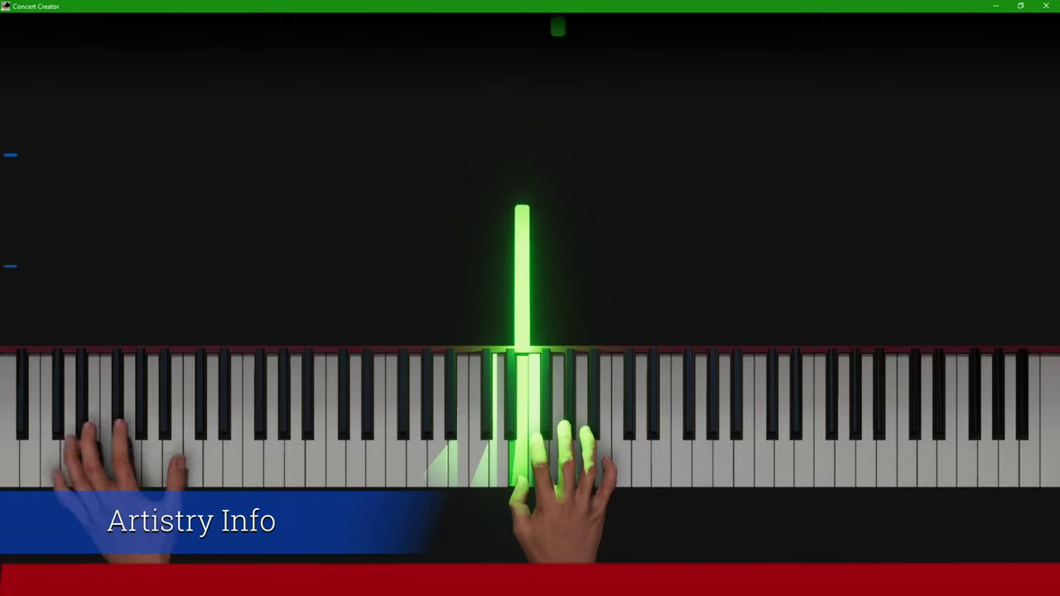
key("XF86AudioRaiseVolume")
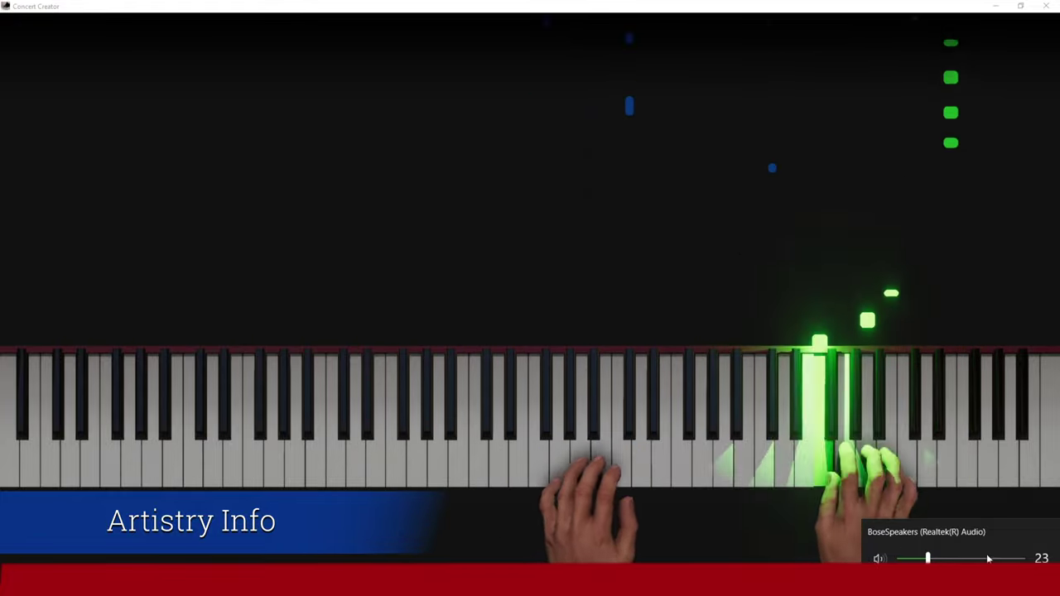
key("Escape")
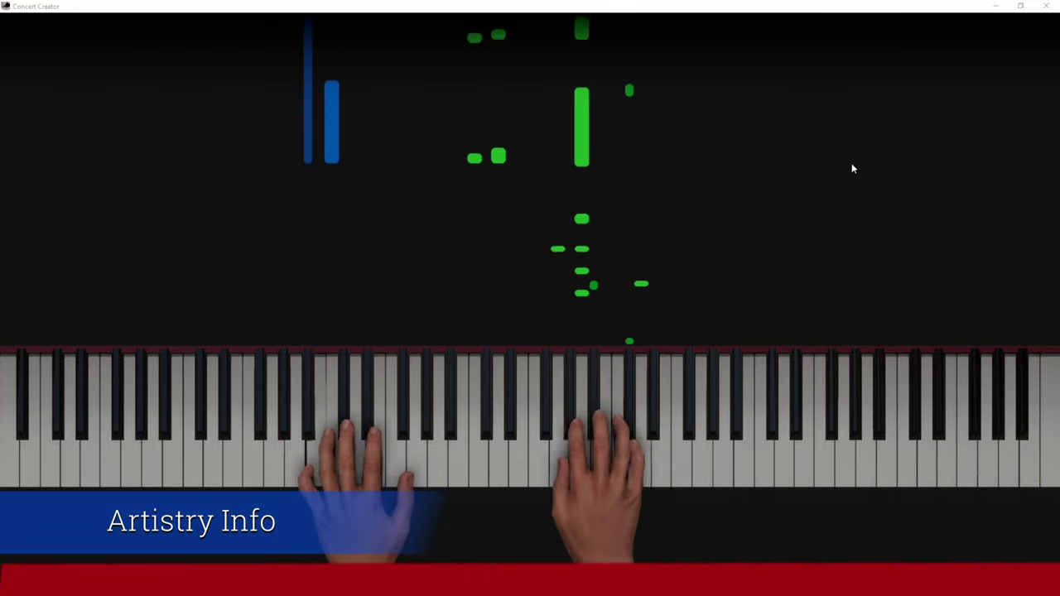
left_click(845, 163)
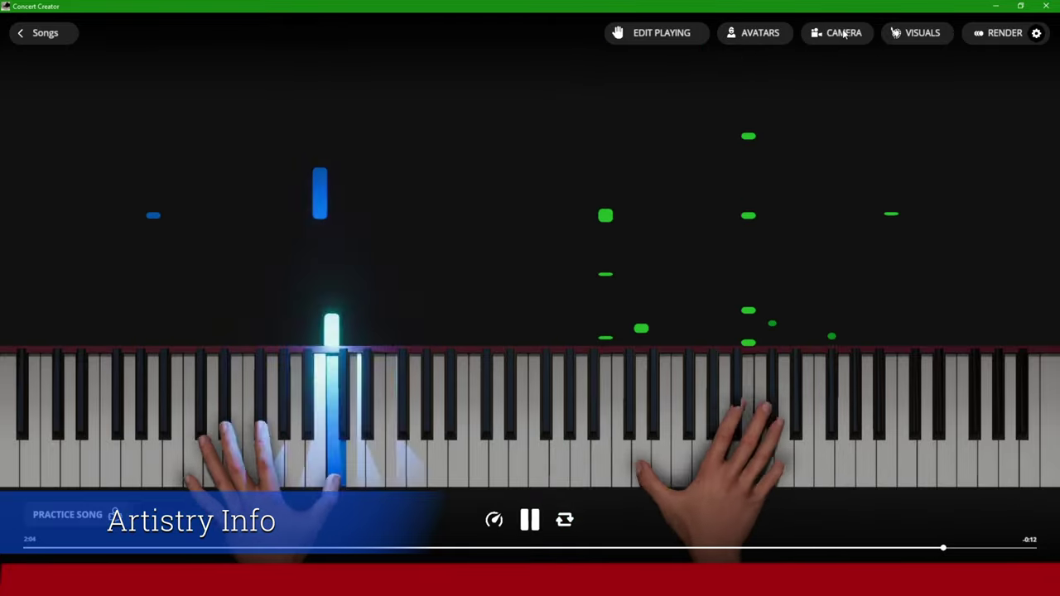
Choose Jon (From The Piano Guys) from the avatar list as the performer.
left_click(763, 33)
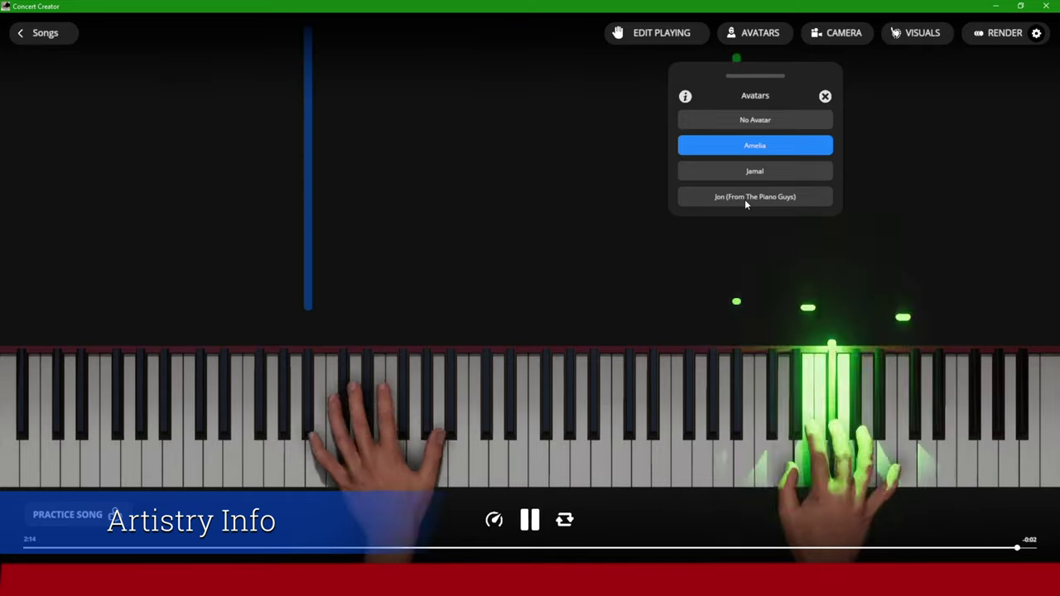
left_click(744, 199)
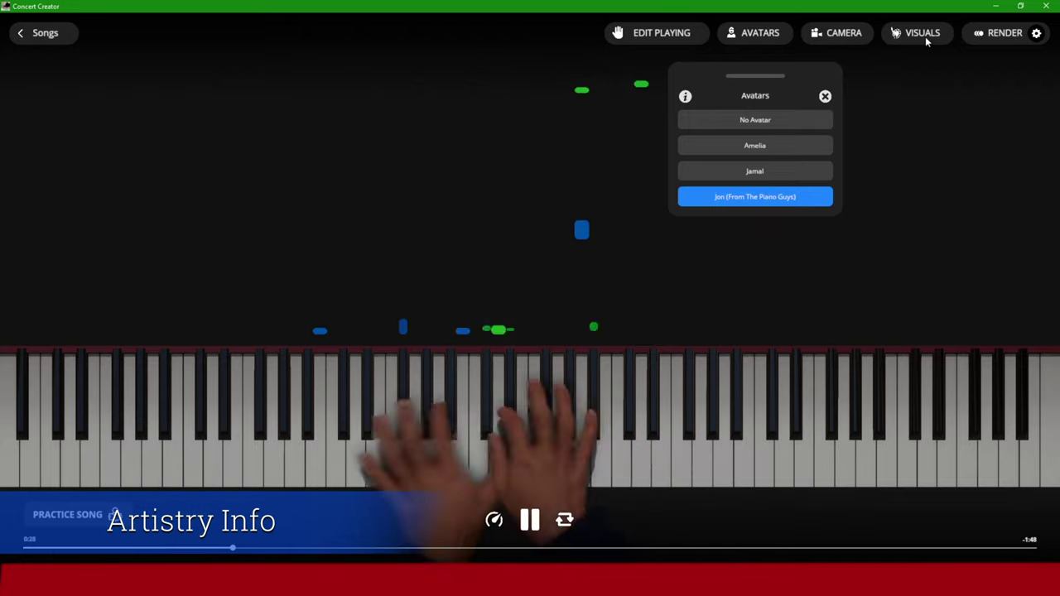
In Edit Visuals, show the 3D grand piano, then switch to the ornate white-and-gold room.
left_click(925, 37)
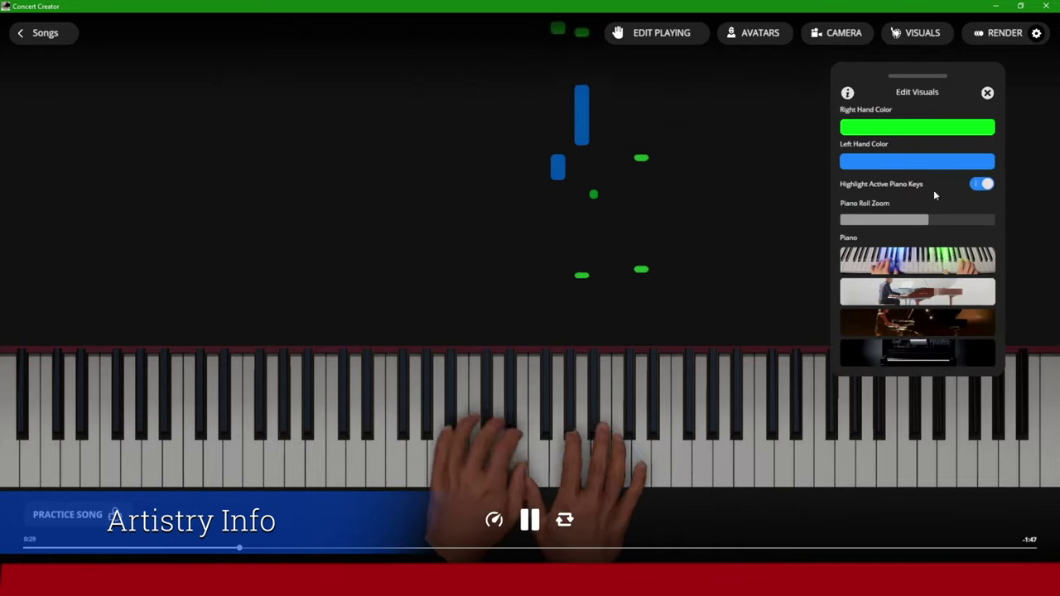
left_click(912, 292)
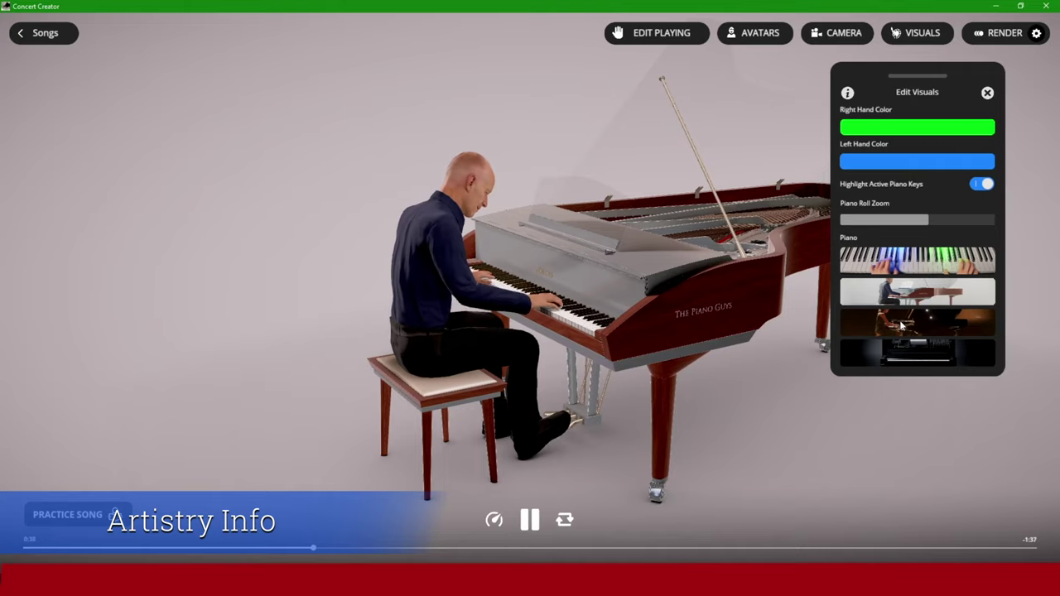
left_click(896, 351)
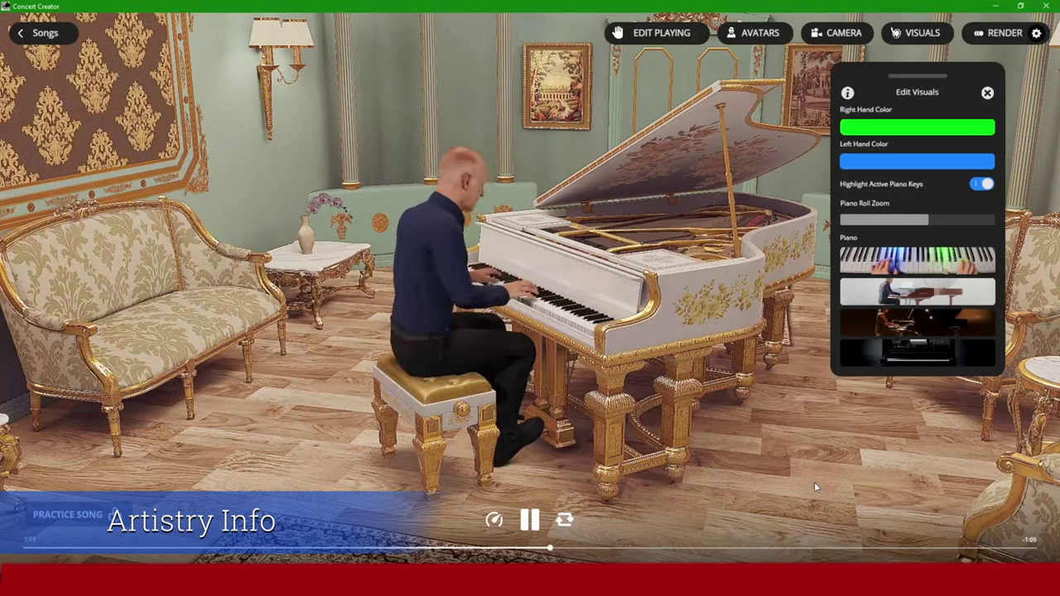
Close Edit Visuals and hide the controls to watch Jon perform in the ornate room.
left_click(850, 493)
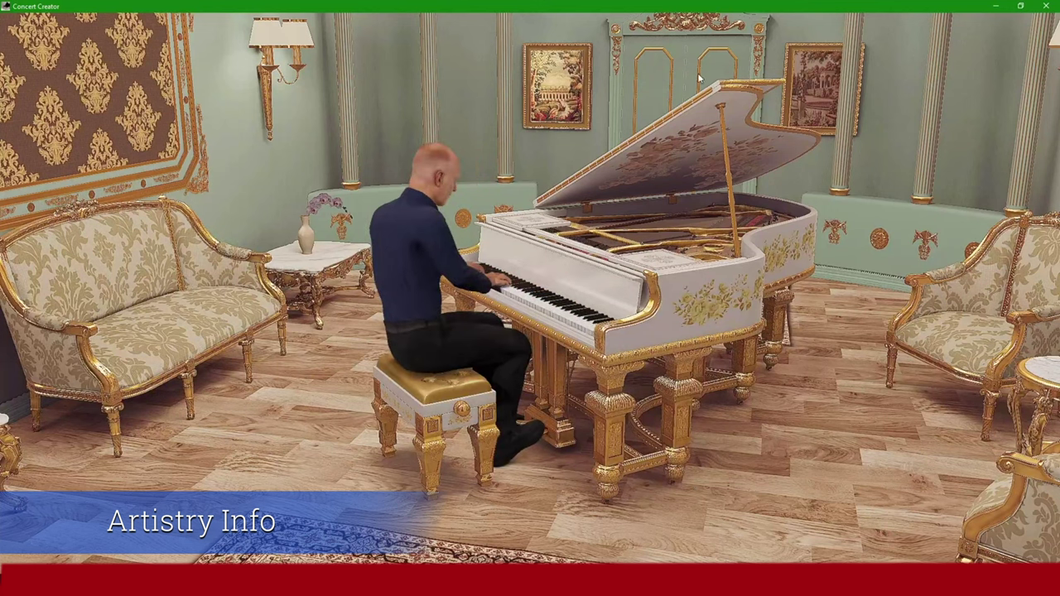
Open the RENDER Export Video panel, showing Full HD at 60 FPS to the Desktop.
mouse_move(697, 77)
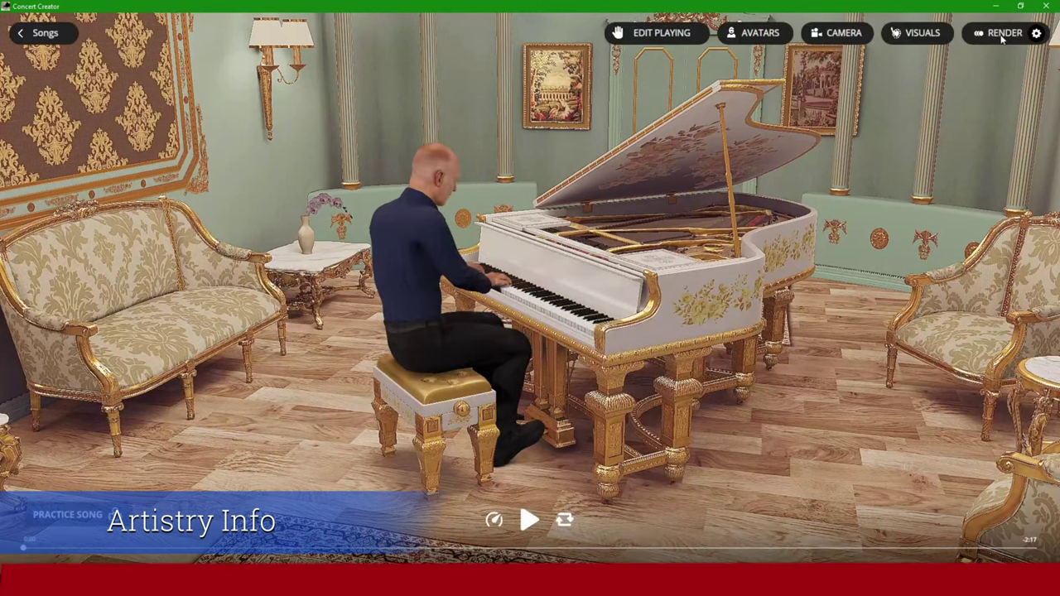
left_click(1002, 37)
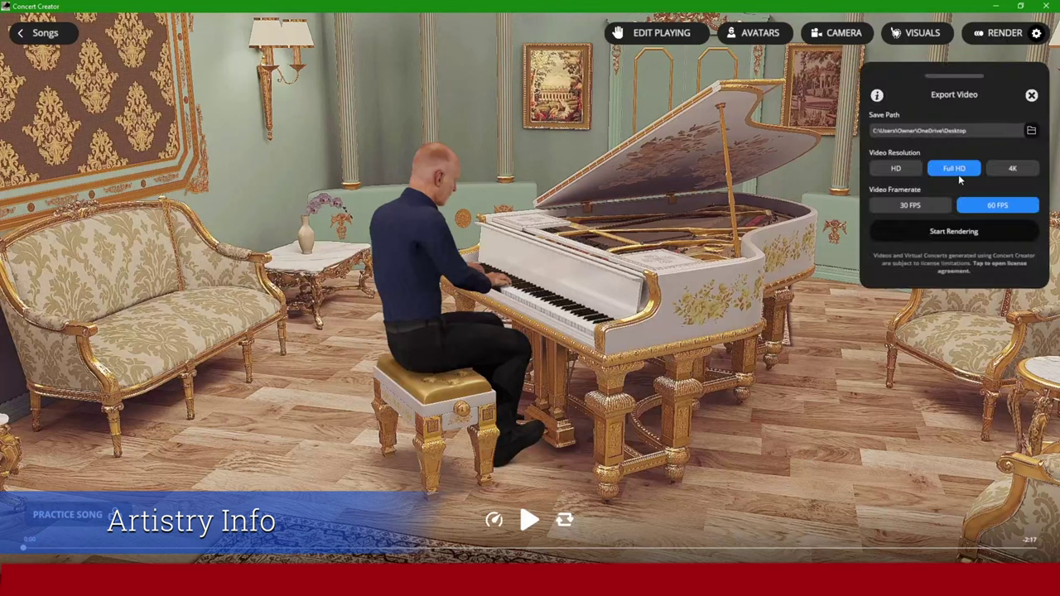